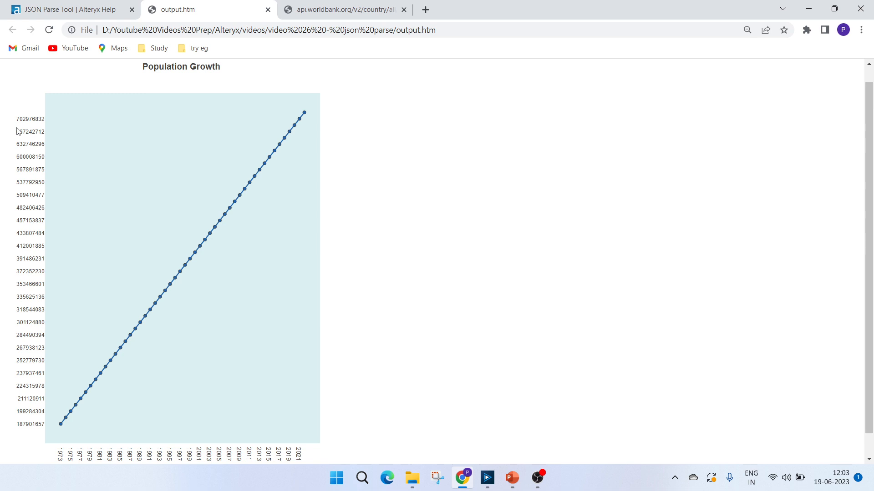
# Switch to Alteryx Designer and inspect the Text Input tool's API URL and the Download tool's configuration and output data
pyautogui.click(487, 478)
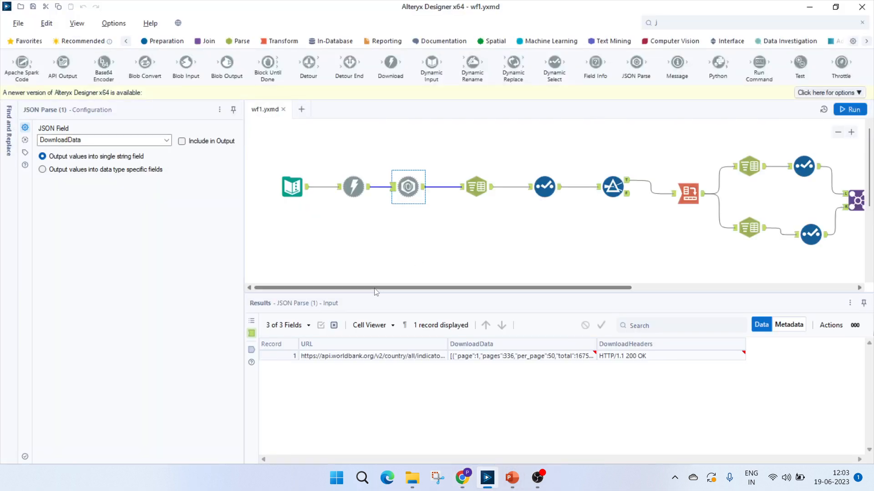
pyautogui.click(299, 185)
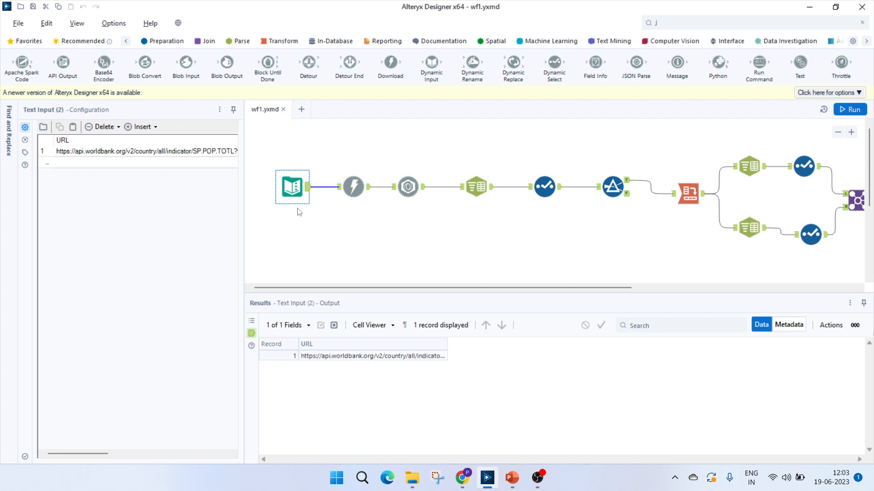
pyautogui.click(192, 156)
pyautogui.click(353, 187)
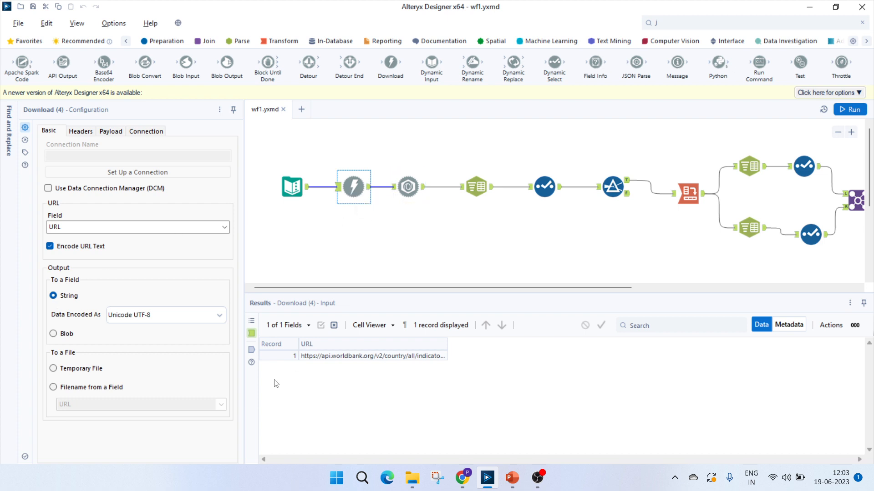
pyautogui.click(251, 350)
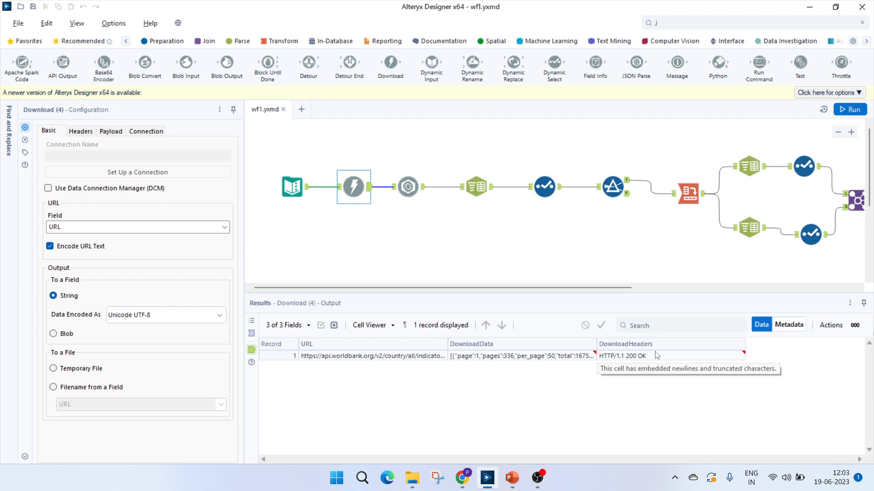
# Inspect the JSON Parse tool's configuration and output, and skim its Alteryx Help page in Chrome
pyautogui.click(415, 186)
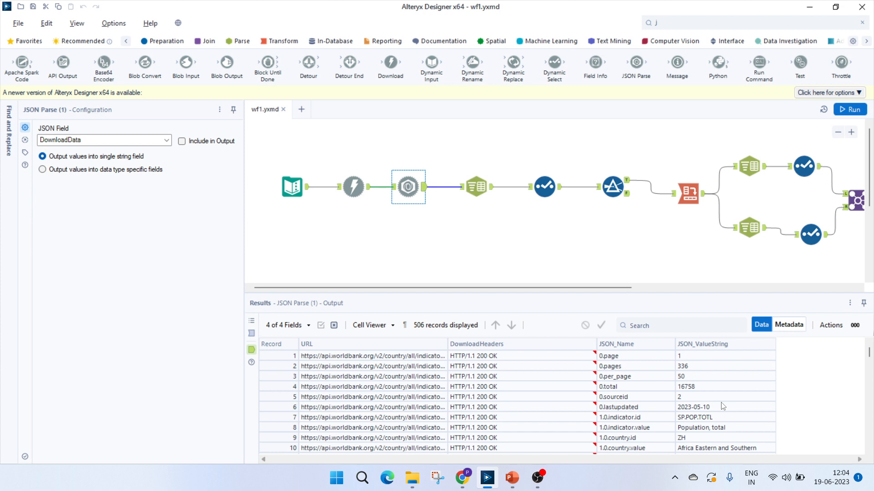
pyautogui.click(462, 478)
pyautogui.click(102, 8)
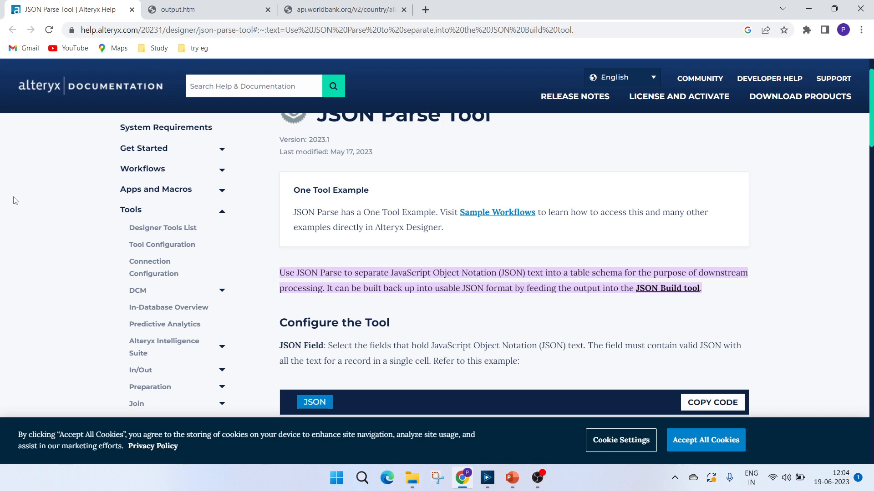
pyautogui.scroll(1, 414, 267)
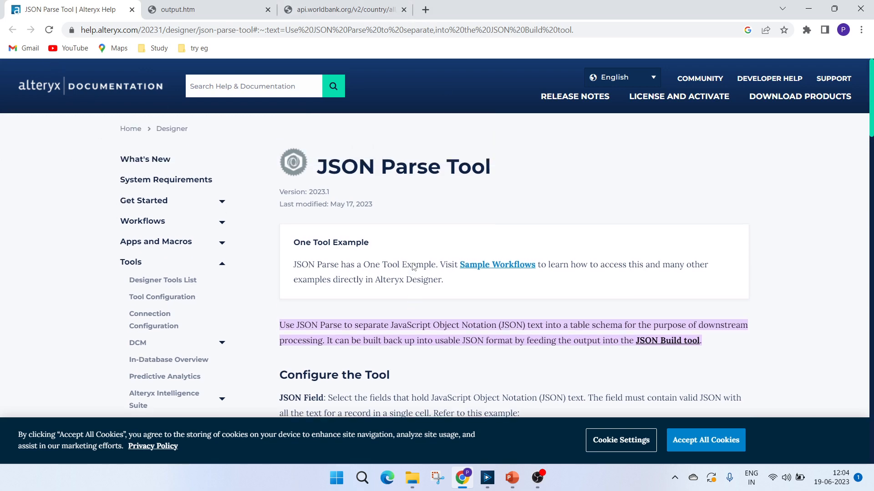
pyautogui.scroll(-20, 451, 267)
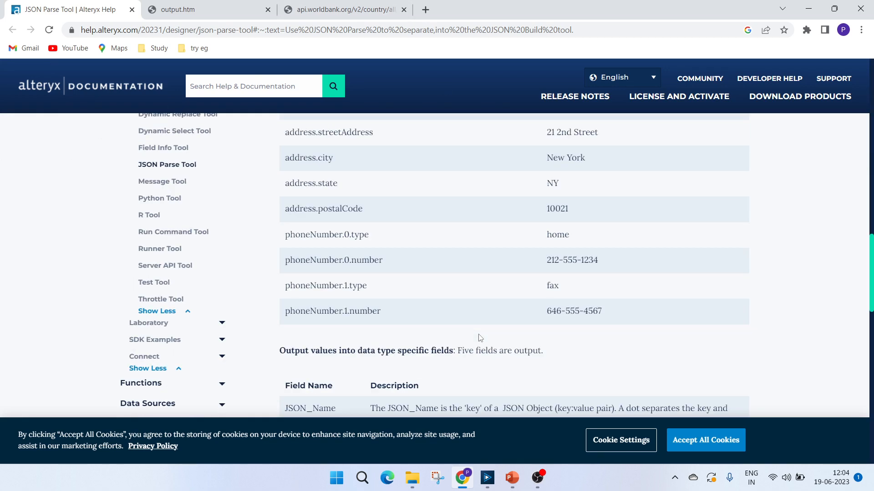
# Switch back to Alteryx Designer and inspect how the first Text To Columns tool splits JSON_Name into columns
pyautogui.click(487, 477)
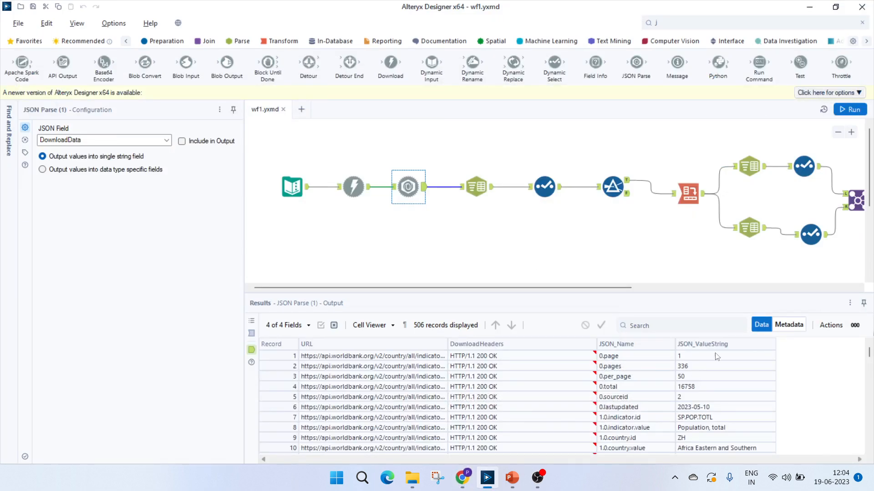
pyautogui.click(473, 188)
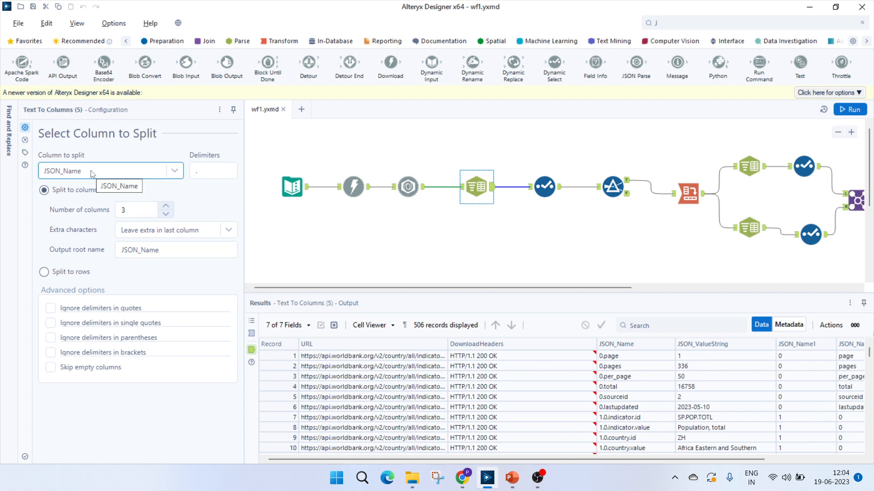
pyautogui.click(195, 164)
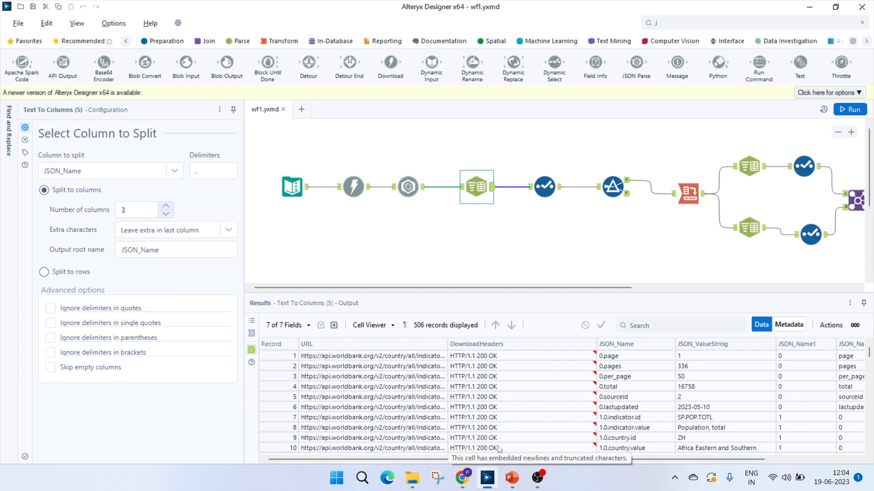
# Examine the JSON_Name keys in the JSON Parse tool's output, including the country entries
pyautogui.click(408, 186)
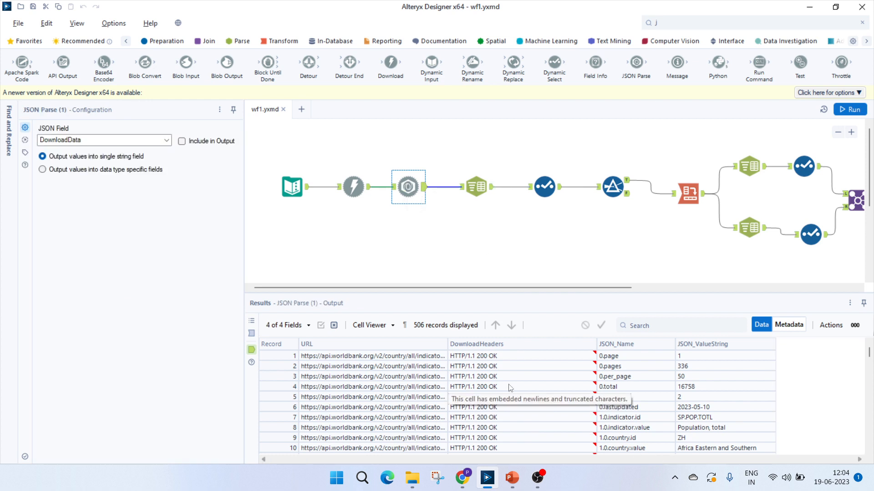
pyautogui.click(614, 396)
pyautogui.scroll(-6, 548, 404)
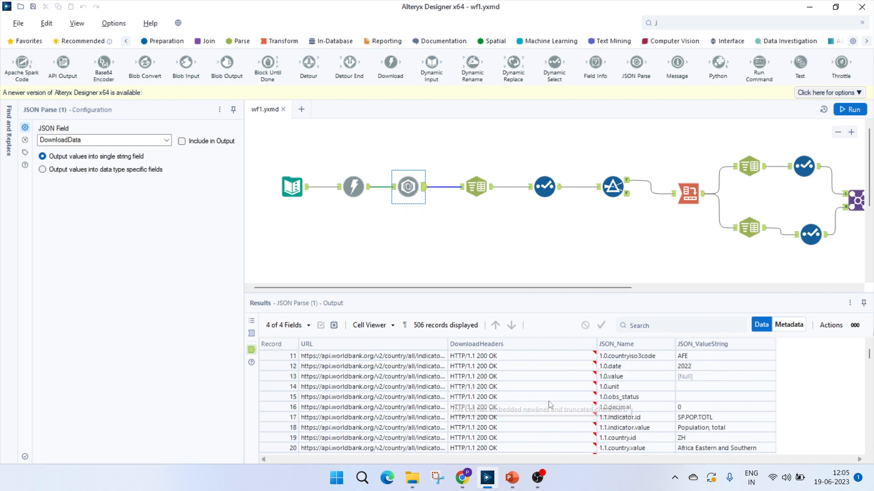
pyautogui.scroll(4, 603, 387)
pyautogui.click(608, 363)
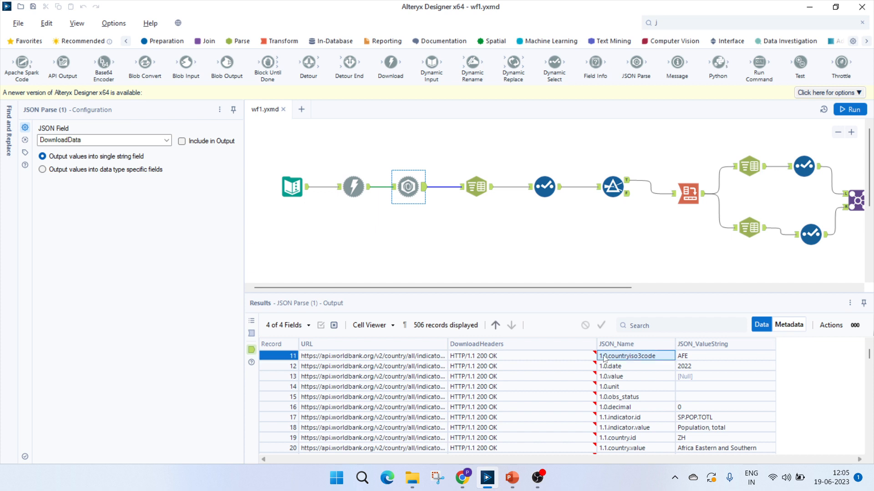
pyautogui.click(616, 386)
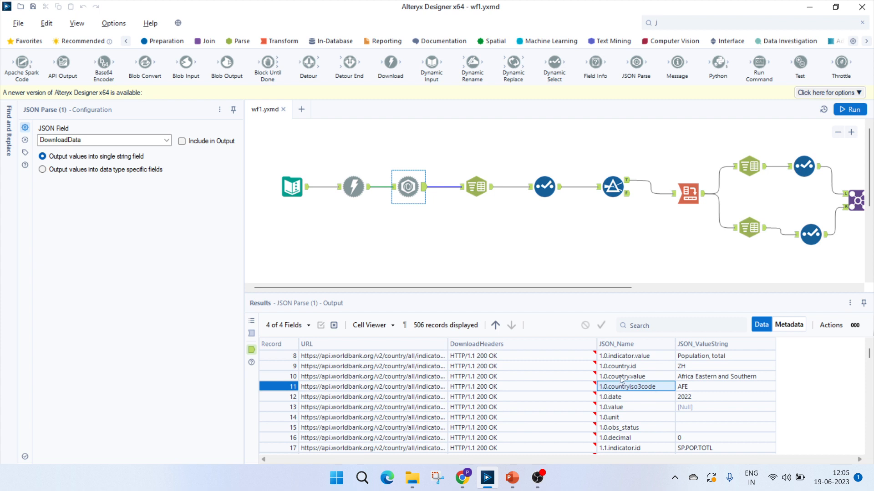
pyautogui.press('Up')
pyautogui.press('Up')
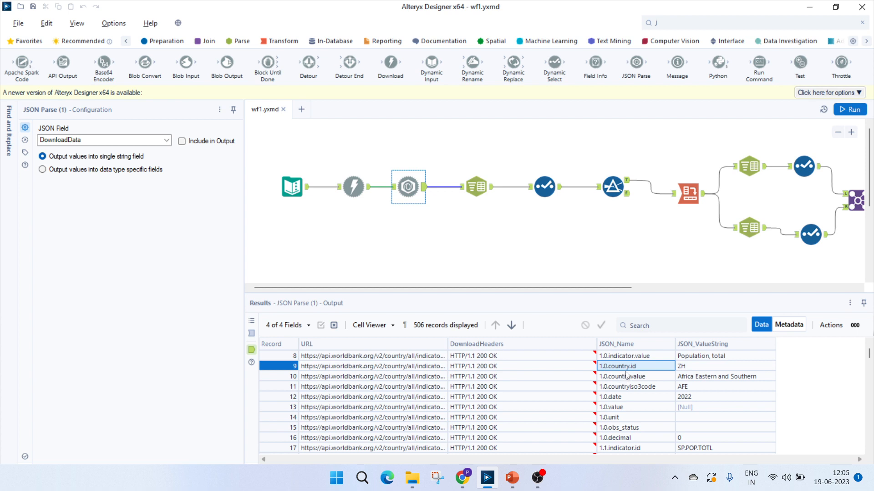
pyautogui.click(620, 380)
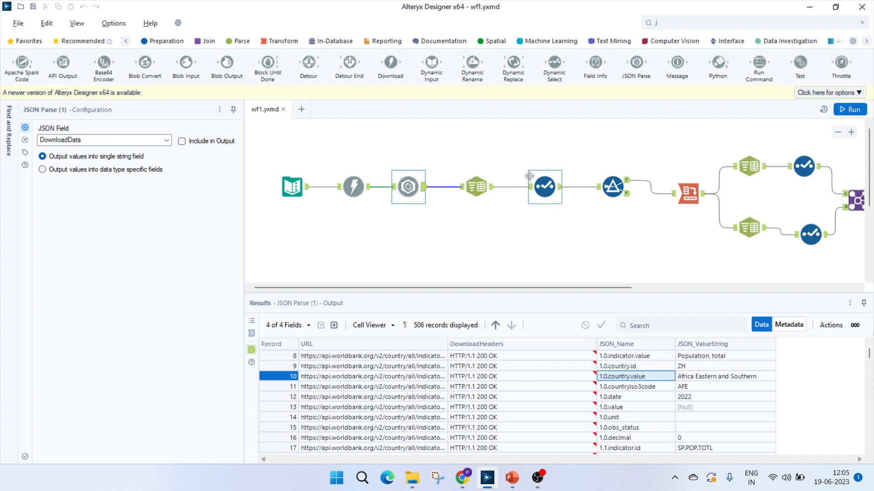
# Inspect the fields kept by the Select tool before the filter and examine its JSON_Name3 output from the first record
pyautogui.click(541, 184)
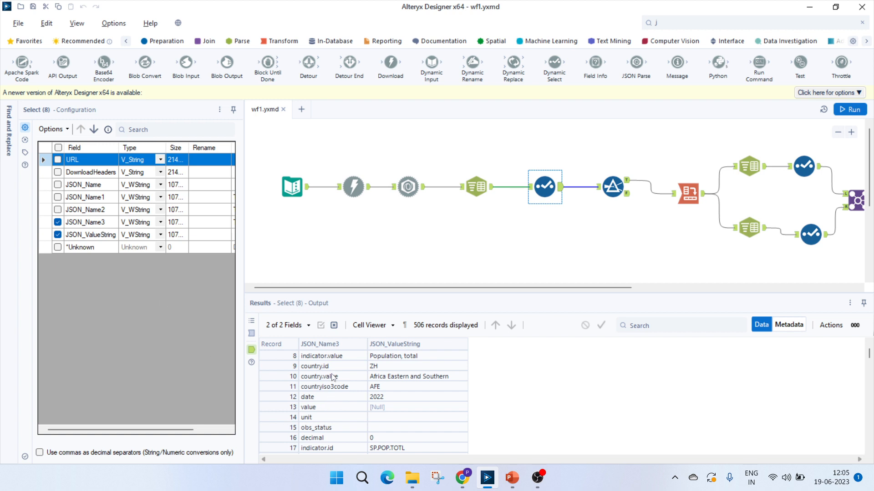
pyautogui.click(325, 359)
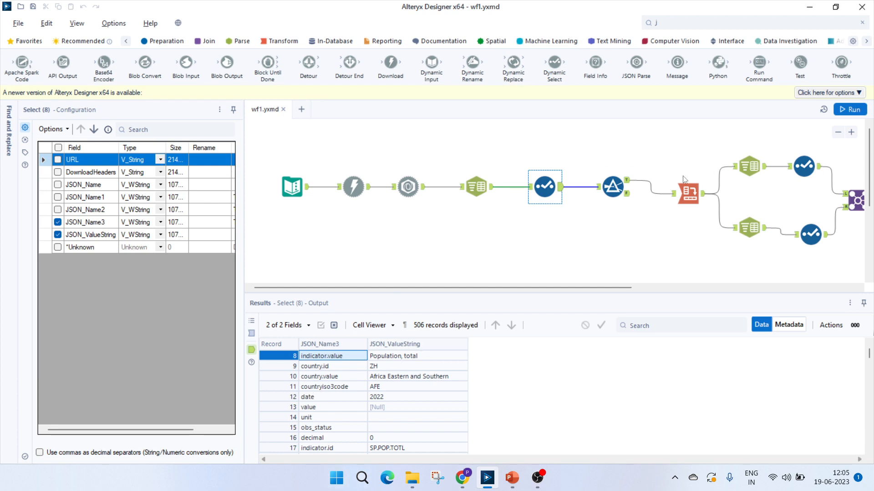
pyautogui.scroll(3, 373, 428)
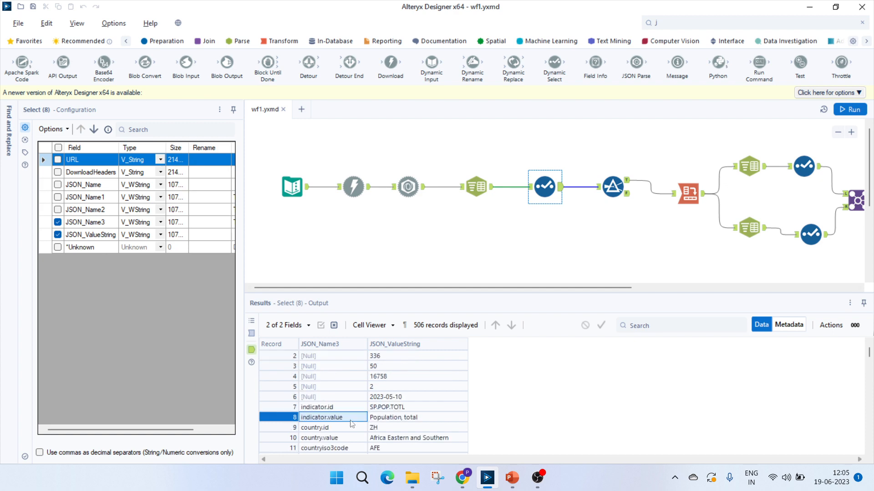
pyautogui.click(316, 359)
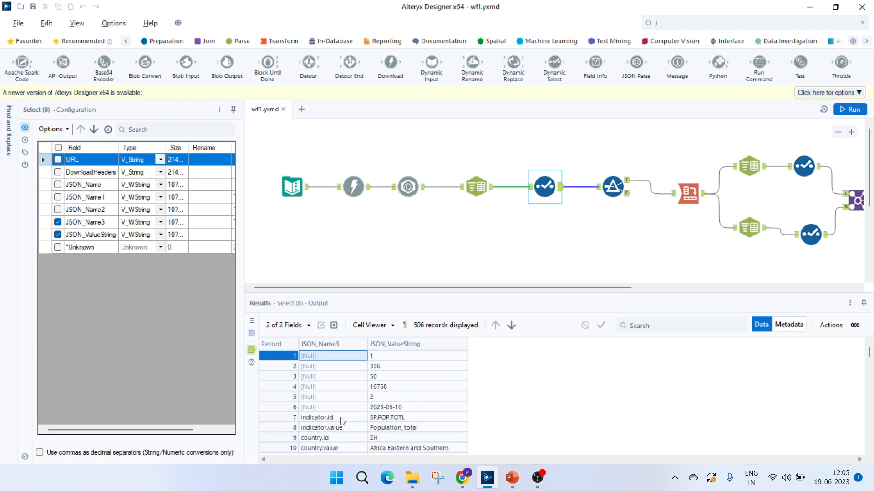
# Switch to Chrome and highlight the page metadata at the start of the World Bank API's raw JSON response
pyautogui.click(462, 478)
pyautogui.click(323, 9)
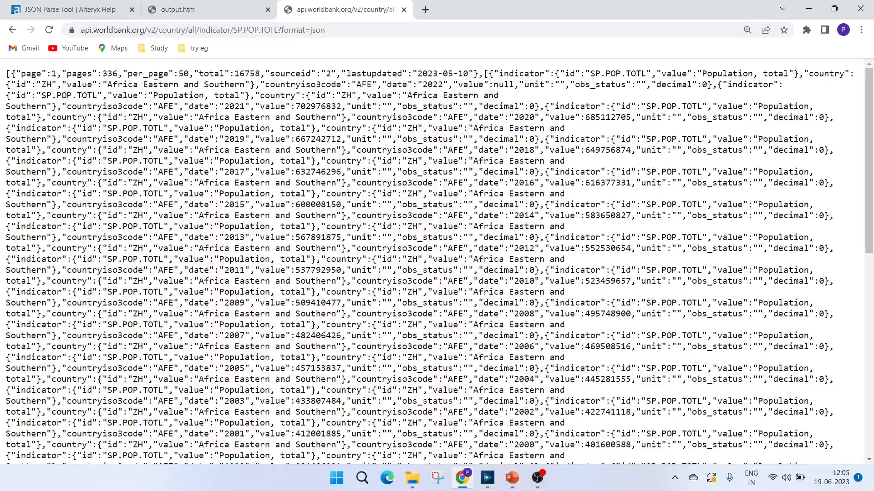
pyautogui.moveTo(26, 77); pyautogui.dragTo(476, 75)
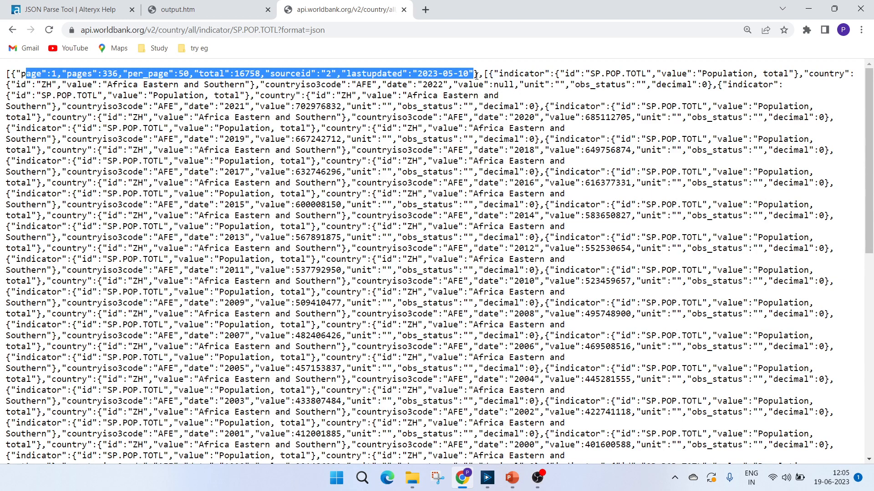
# Switch back to Alteryx Designer and inspect the Filter tool's condition on JSON_Name3 and its True output records
pyautogui.click(487, 478)
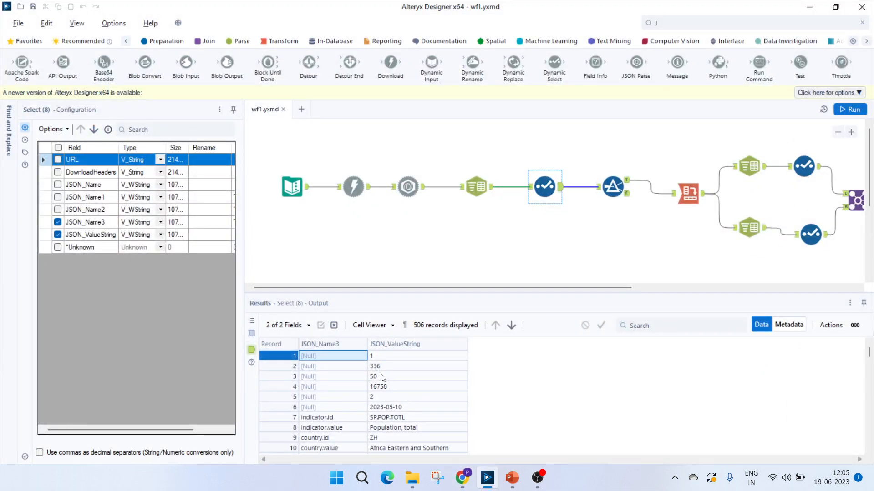
pyautogui.click(612, 188)
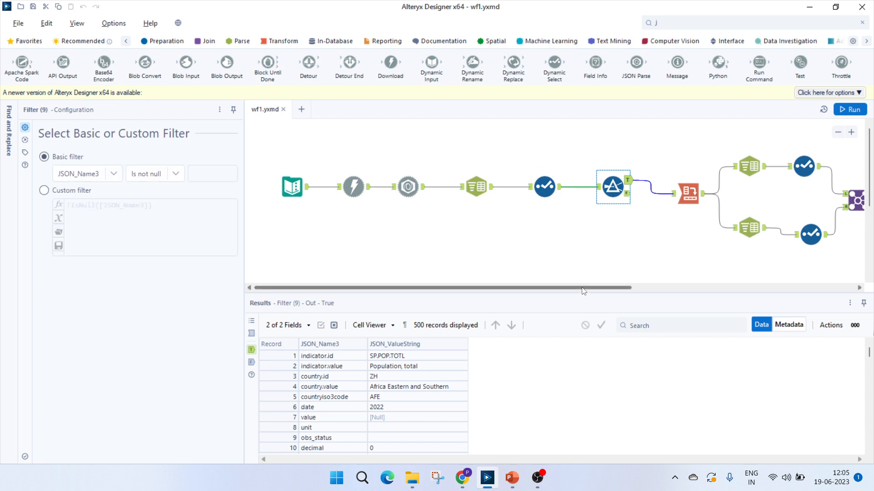
pyautogui.hscroll(5, 583, 291)
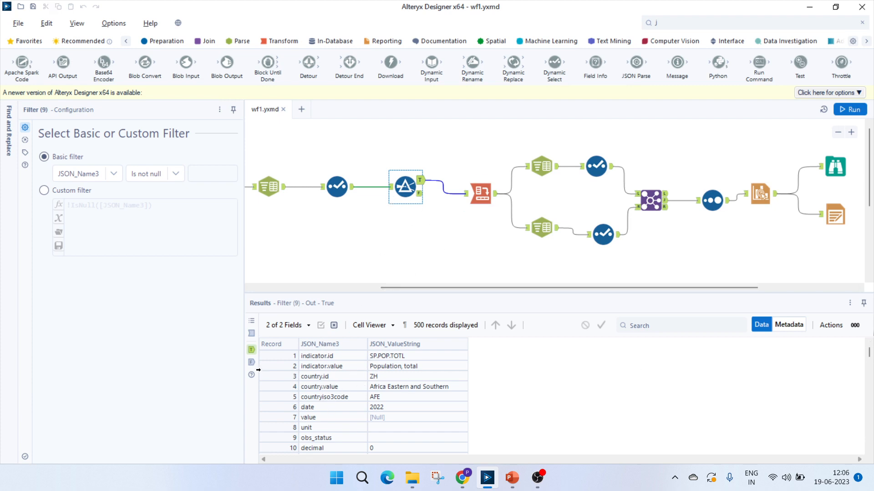
pyautogui.click(360, 395)
pyautogui.click(328, 360)
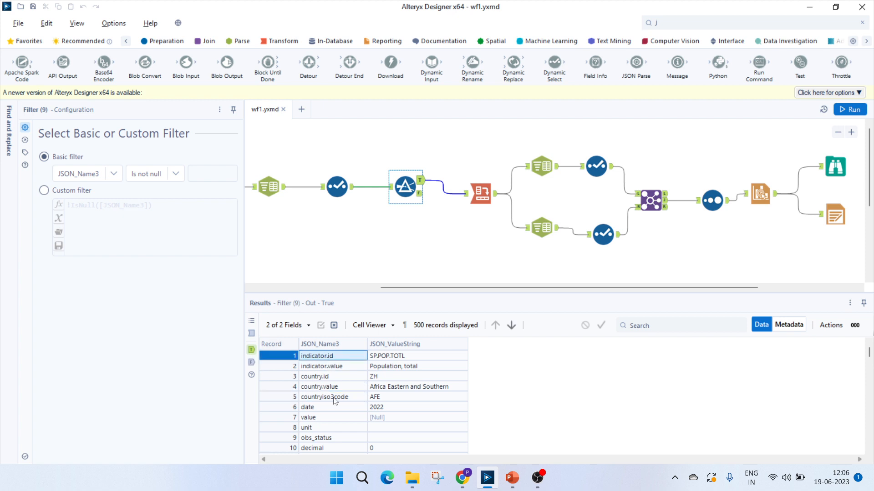
pyautogui.click(398, 370)
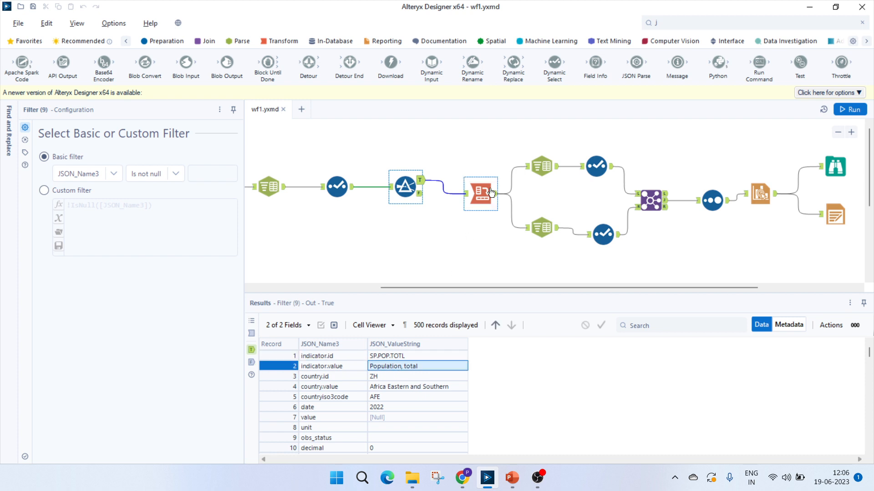
# Inspect the Cross Tab tool's configuration and look across all columns of its concatenated output
pyautogui.click(485, 191)
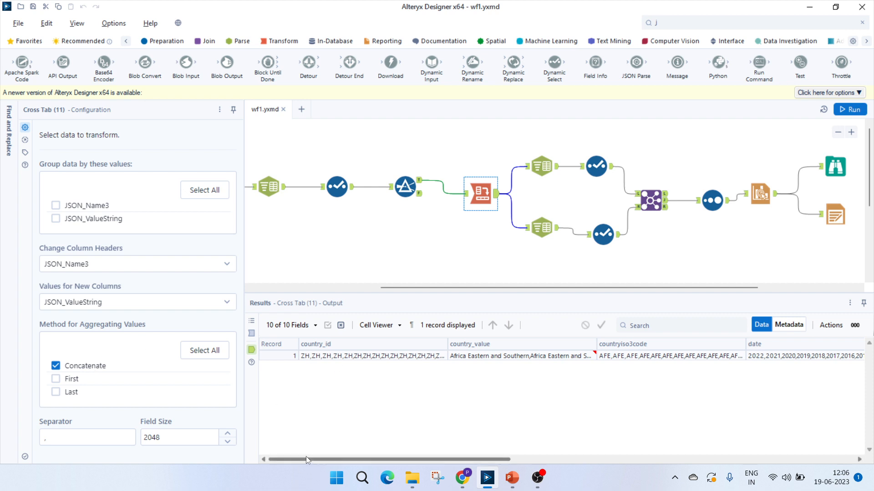
pyautogui.moveTo(305, 458); pyautogui.dragTo(223, 451)
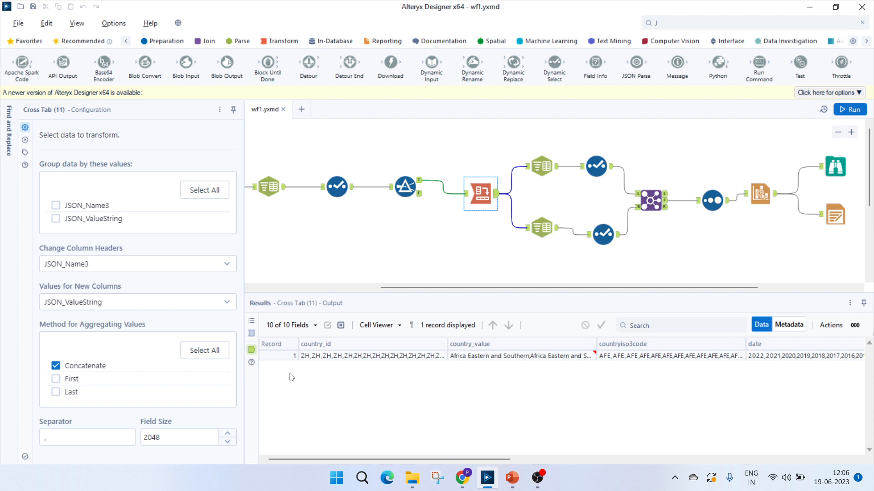
pyautogui.moveTo(501, 458); pyautogui.dragTo(842, 457)
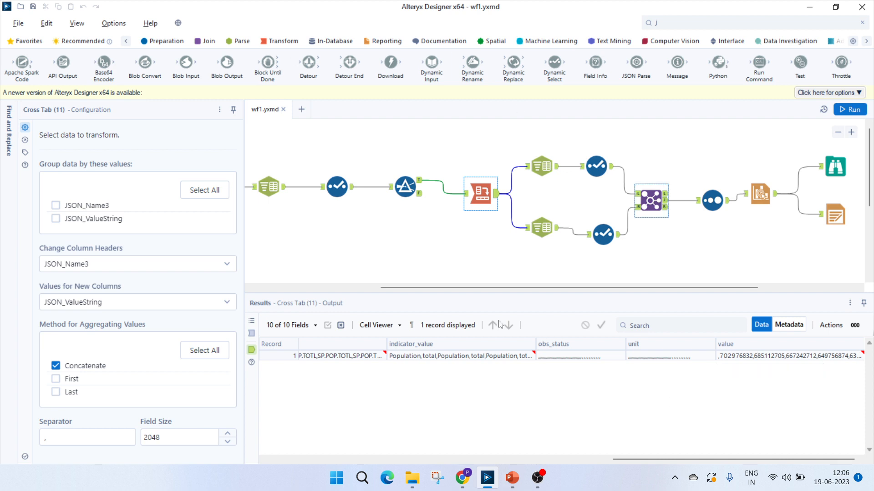
pyautogui.moveTo(713, 457); pyautogui.dragTo(585, 457)
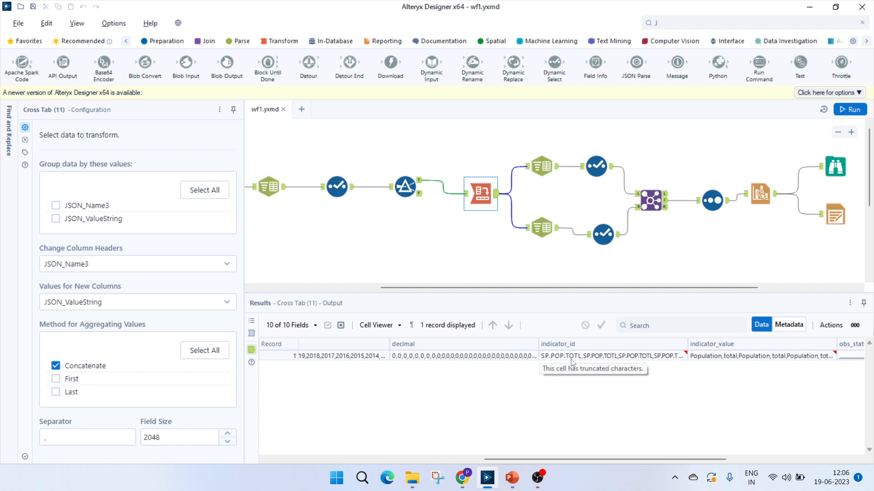
# Inspect the upper-branch Text To Columns tool that splits value into rows and check its value column through the last record
pyautogui.click(546, 166)
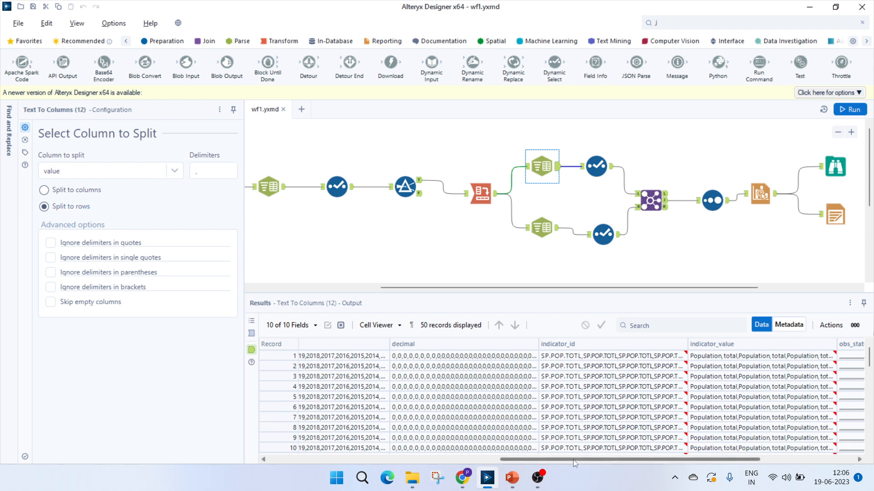
pyautogui.moveTo(572, 459); pyautogui.dragTo(666, 458)
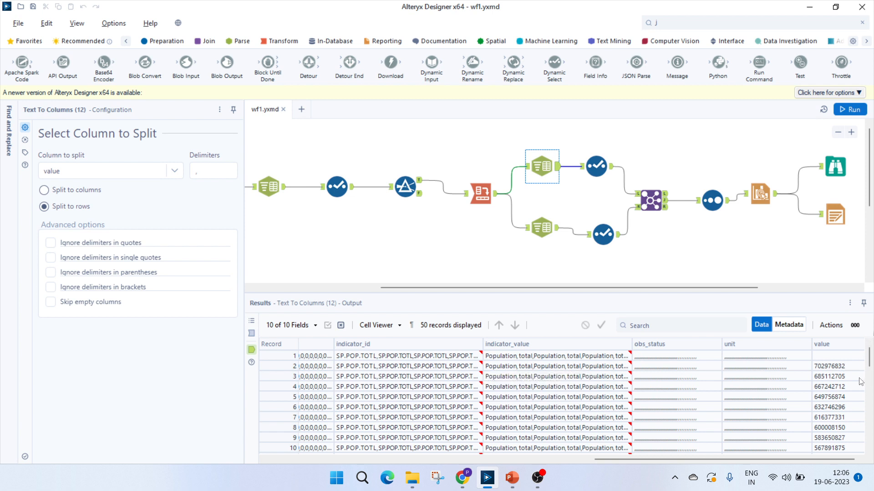
pyautogui.moveTo(869, 357); pyautogui.dragTo(871, 443)
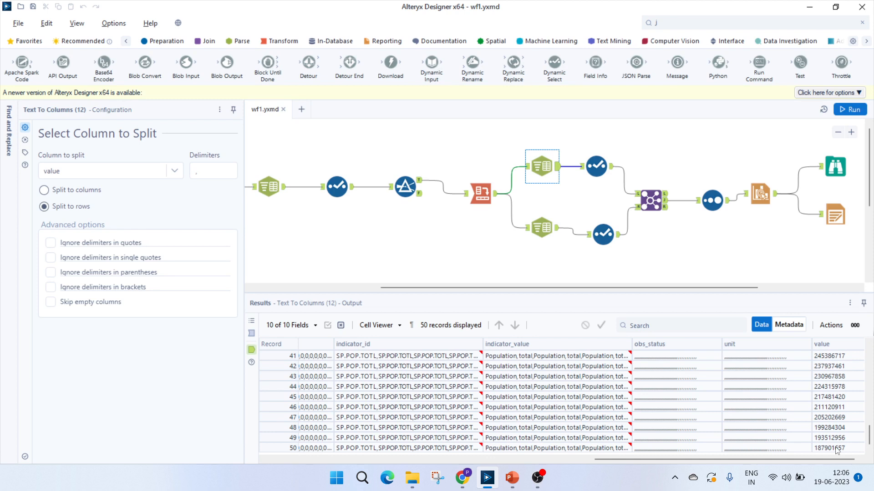
# Inspect the lower-branch Text To Columns tool that splits date into rows, and the two Select tools that keep value and date
pyautogui.click(537, 228)
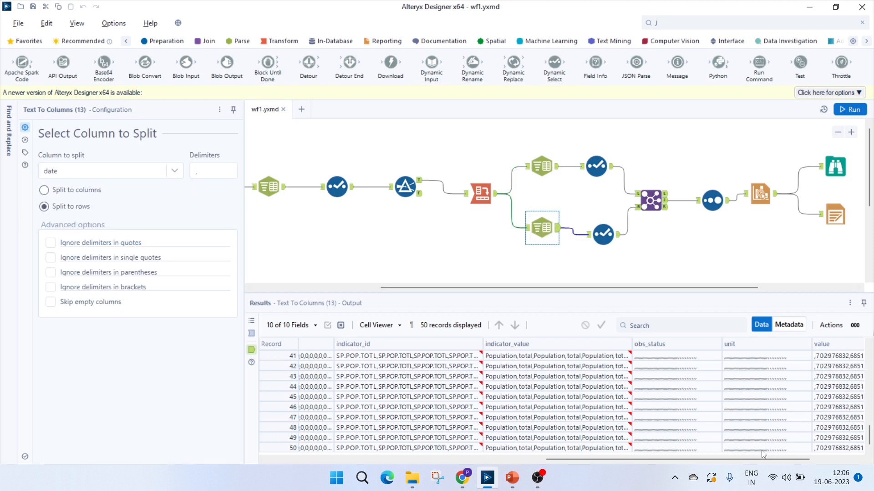
pyautogui.moveTo(710, 459); pyautogui.dragTo(638, 464)
pyautogui.click(464, 356)
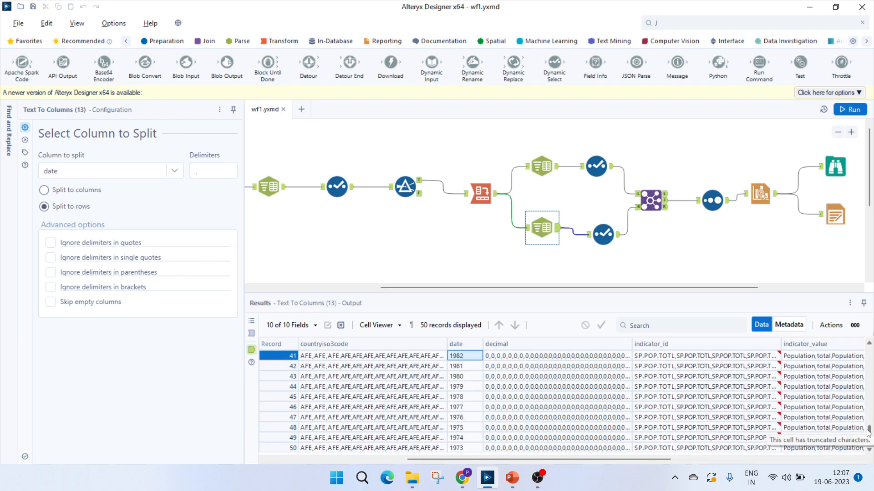
pyautogui.moveTo(869, 444); pyautogui.dragTo(869, 364)
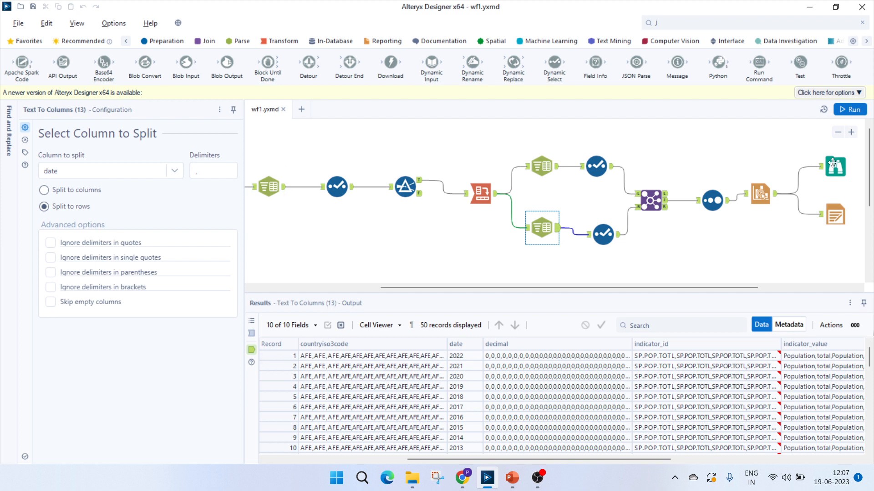
pyautogui.click(603, 233)
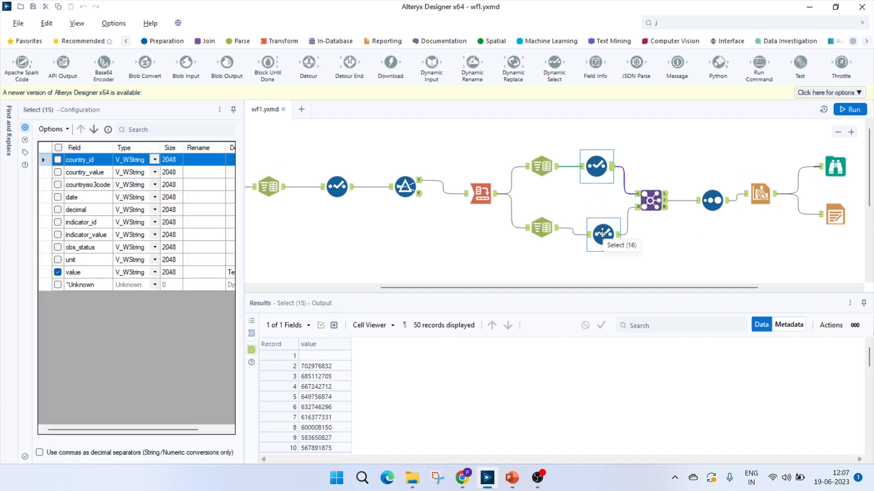
pyautogui.click(603, 232)
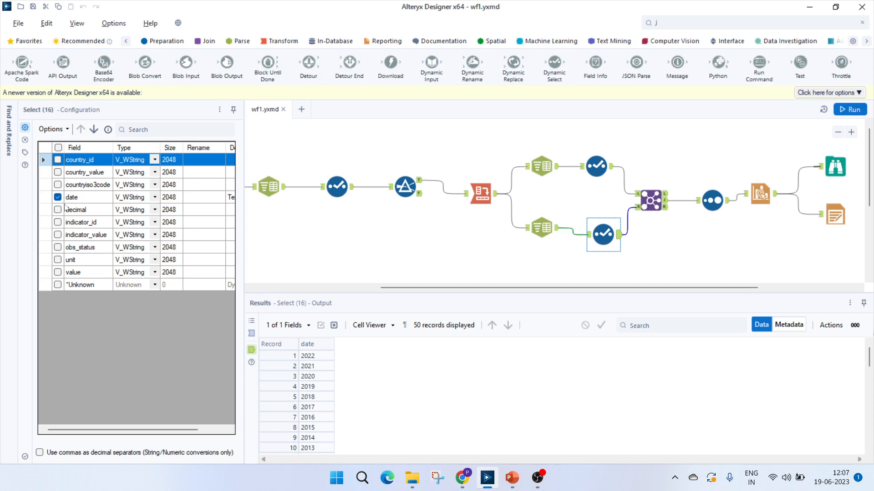
# Inspect the Join tool's record-position setup and check its joined value and date output from the first record through the last
pyautogui.moveTo(597, 287); pyautogui.dragTo(682, 288)
pyautogui.click(502, 202)
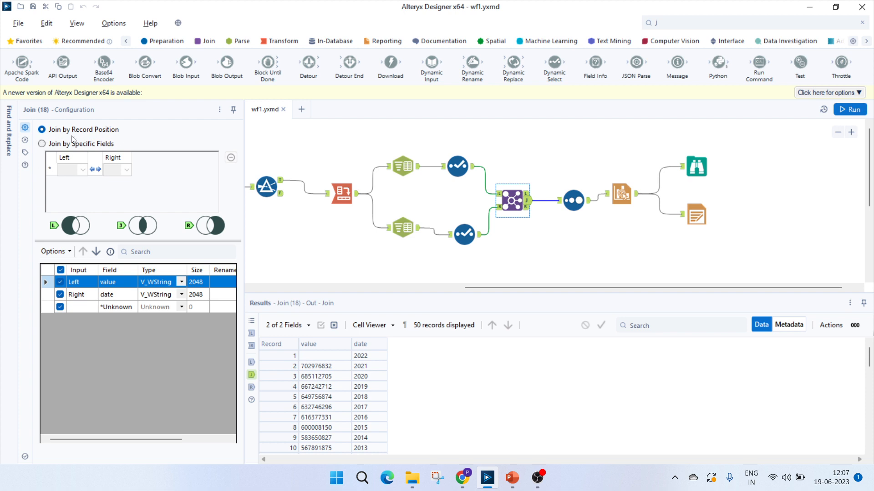
pyautogui.click(312, 355)
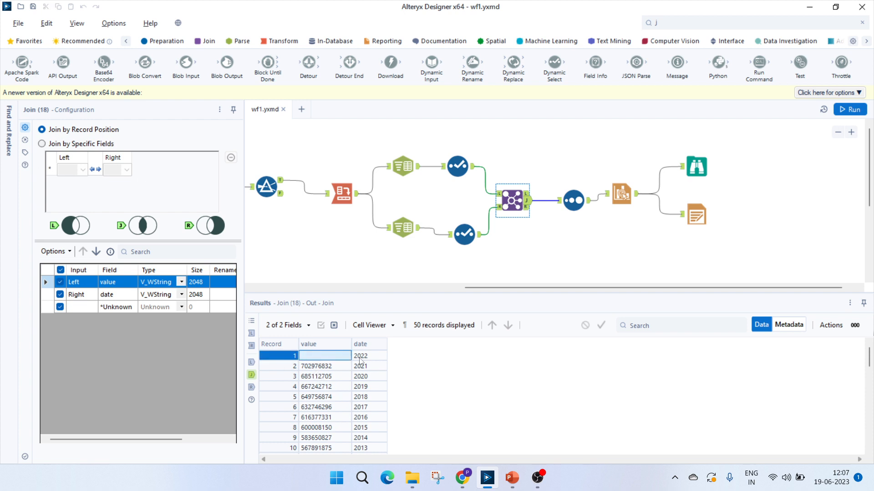
pyautogui.click(359, 357)
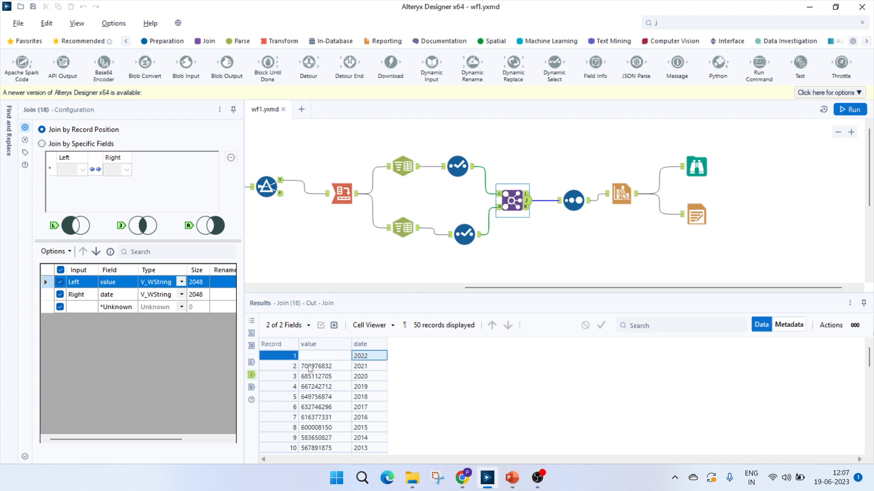
pyautogui.scroll(-13, 327, 421)
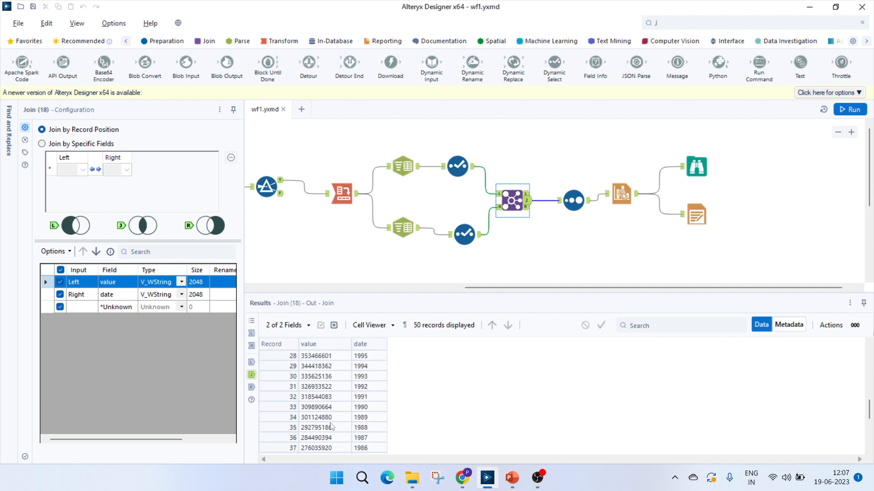
pyautogui.click(324, 450)
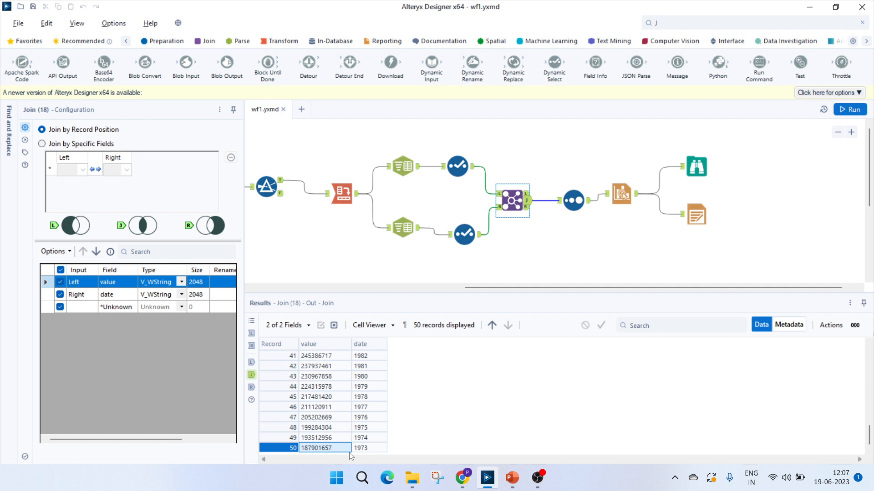
pyautogui.scroll(13, 313, 435)
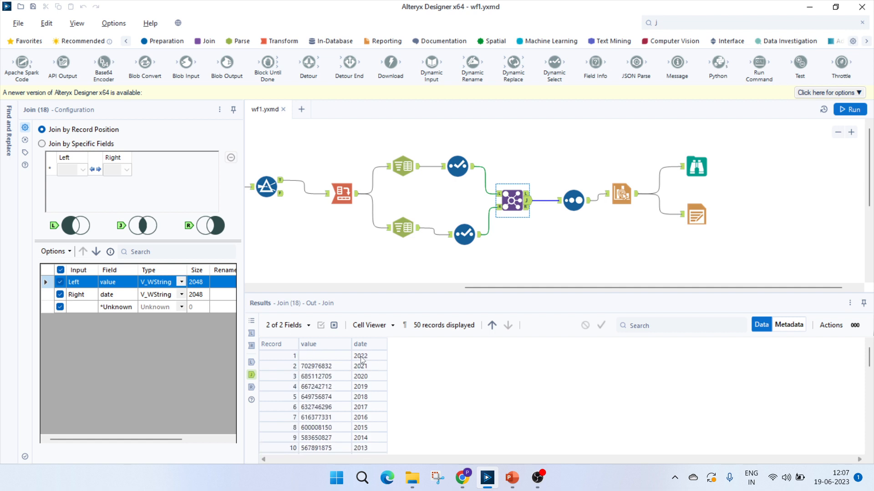
pyautogui.click(318, 357)
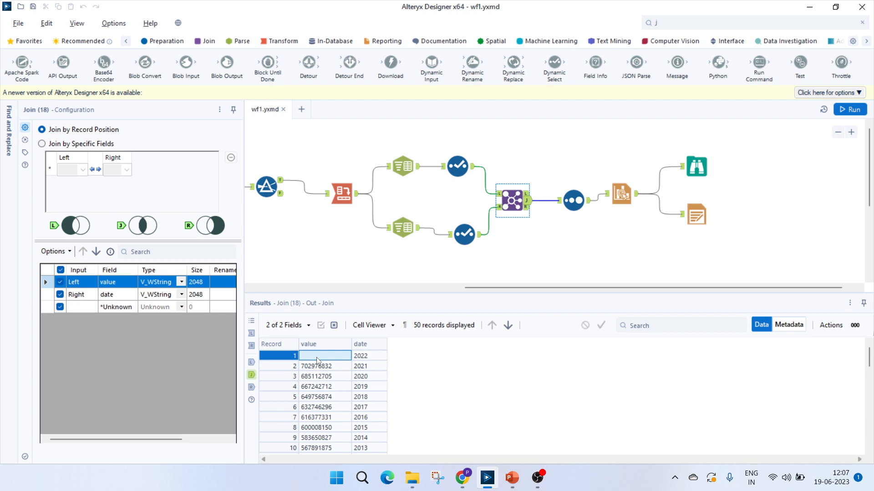
# Check the Sort tool's ascending date order and view the full Population Growth line chart in the Interactive Chart tool's chart configuration
pyautogui.click(573, 202)
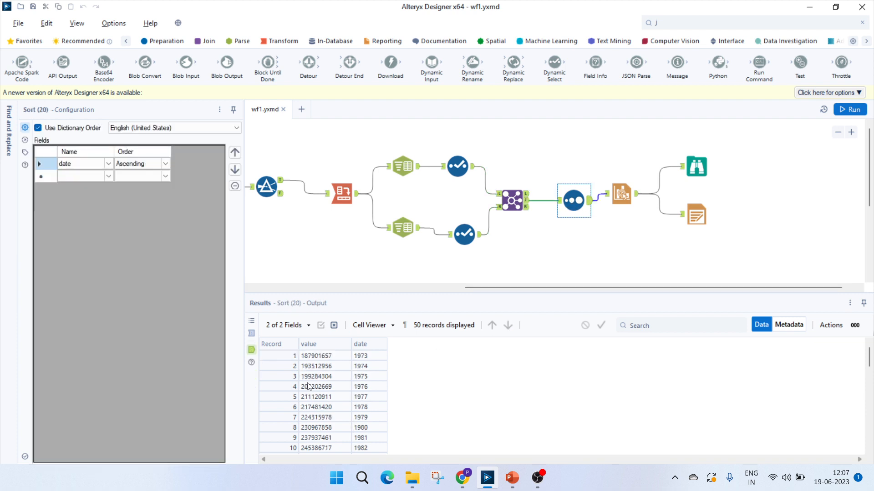
pyautogui.click(134, 167)
pyautogui.click(622, 198)
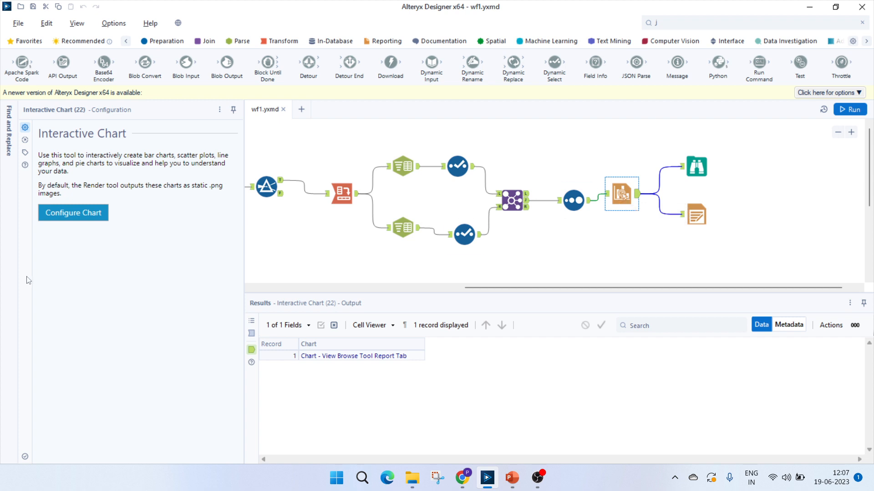
pyautogui.click(52, 217)
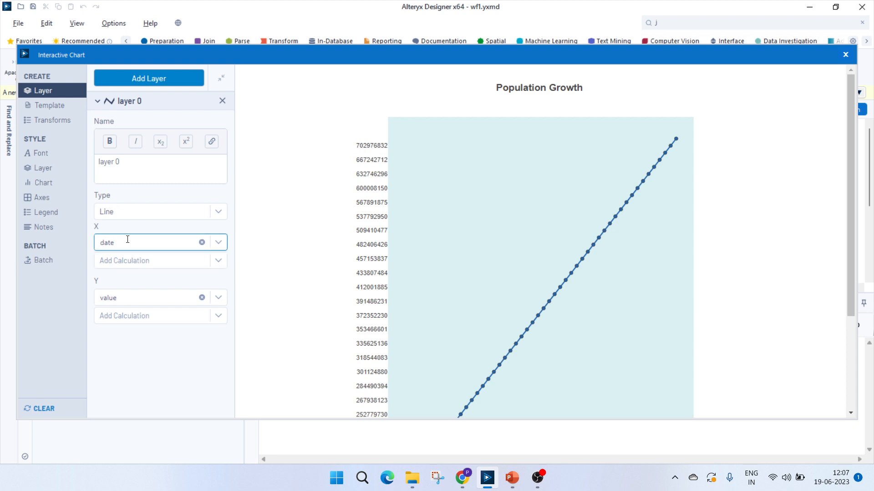
pyautogui.moveTo(849, 194); pyautogui.dragTo(846, 286)
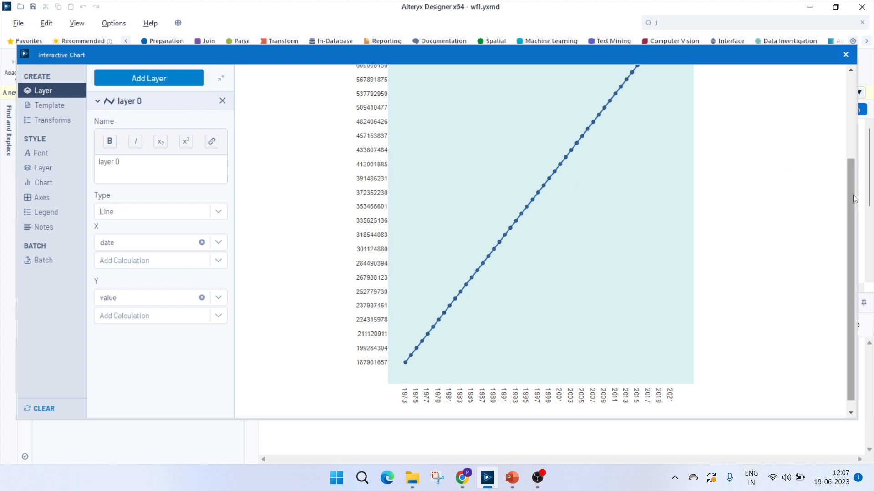
pyautogui.scroll(1, 540, 169)
# Hide the points in the style of chart layer 0 and show them again
pyautogui.click(42, 167)
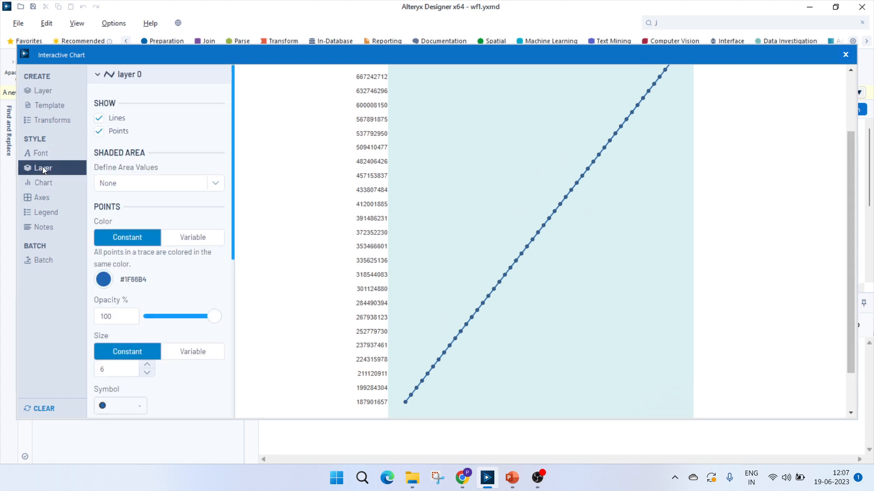
pyautogui.click(99, 132)
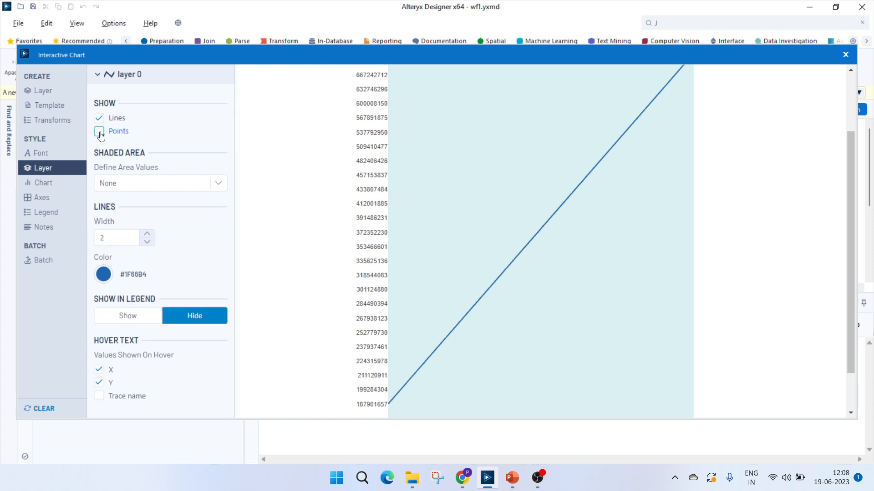
pyautogui.click(100, 132)
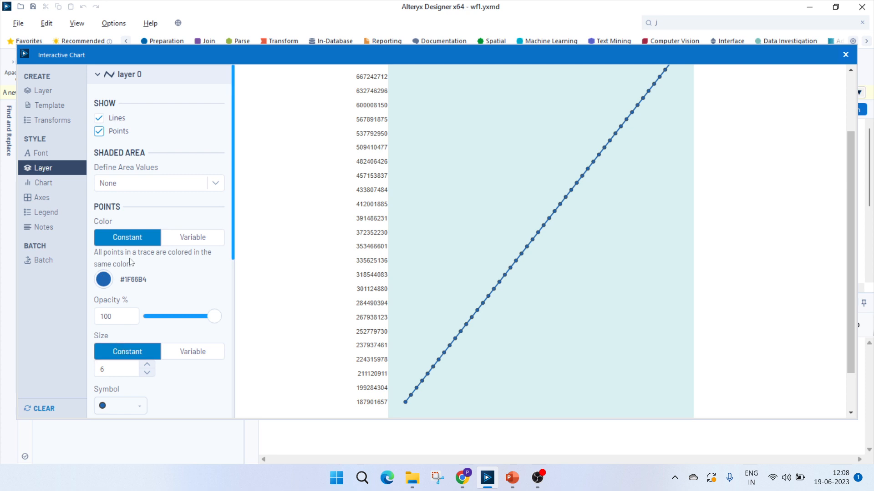
# Review the point and line style settings of layer 0 and the chart preview, and close the chart configuration
pyautogui.scroll(-2, 151, 331)
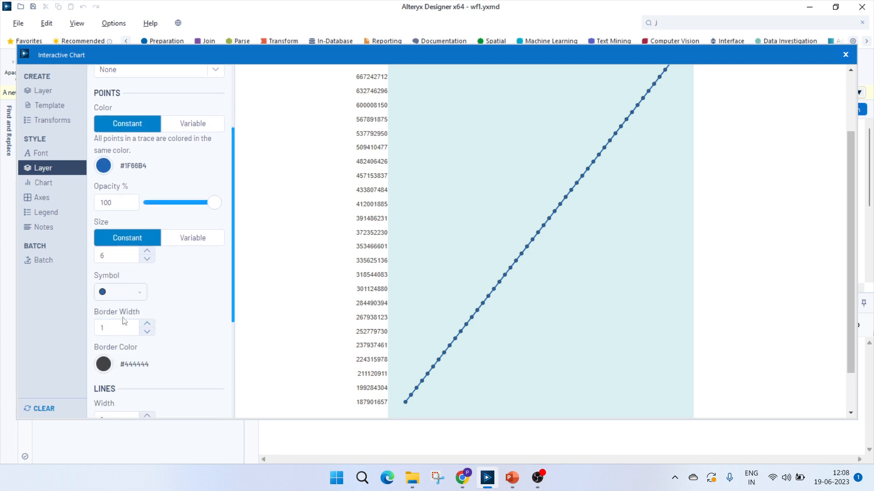
pyautogui.scroll(-3, 168, 232)
pyautogui.scroll(5, 140, 371)
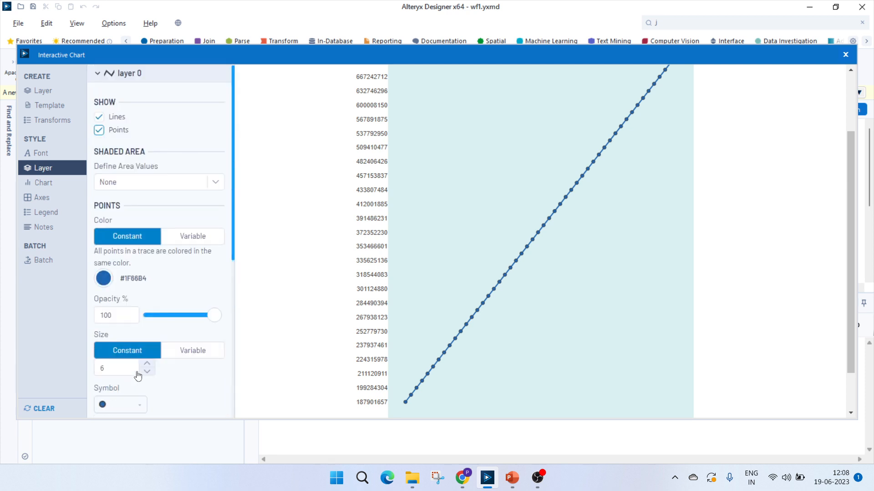
pyautogui.moveTo(849, 254); pyautogui.dragTo(848, 198)
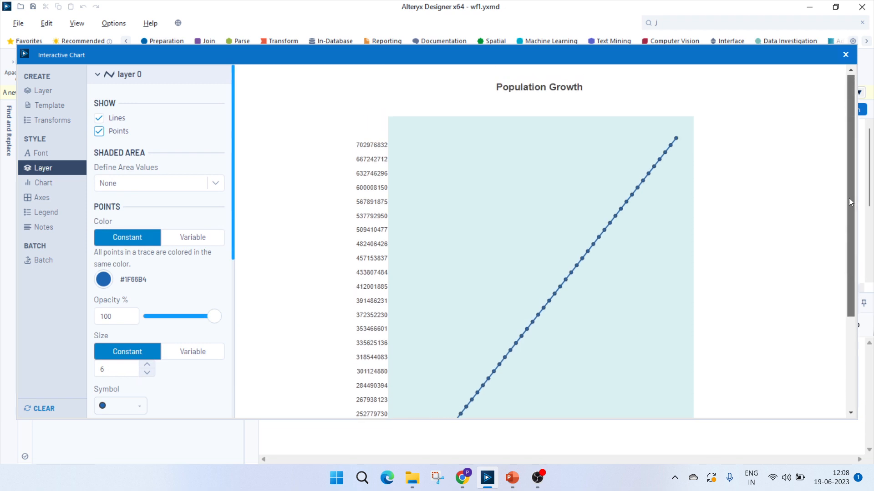
pyautogui.click(845, 55)
# View the chart report in the Browse tool, looking across its full height and width
pyautogui.click(696, 166)
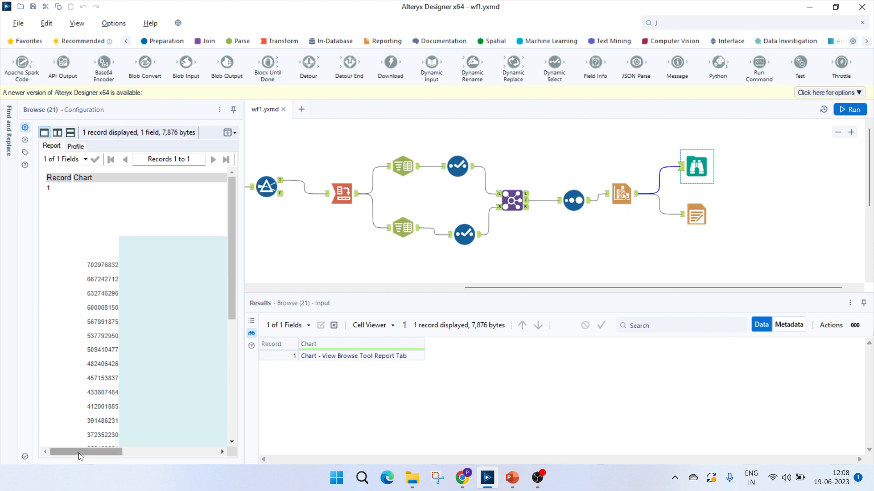
pyautogui.moveTo(232, 307); pyautogui.dragTo(237, 428)
pyautogui.moveTo(176, 453); pyautogui.dragTo(101, 456)
# Inspect the Render tool's output file path and its available paper sizes, keeping A4 (210mm x 297mm)
pyautogui.click(702, 220)
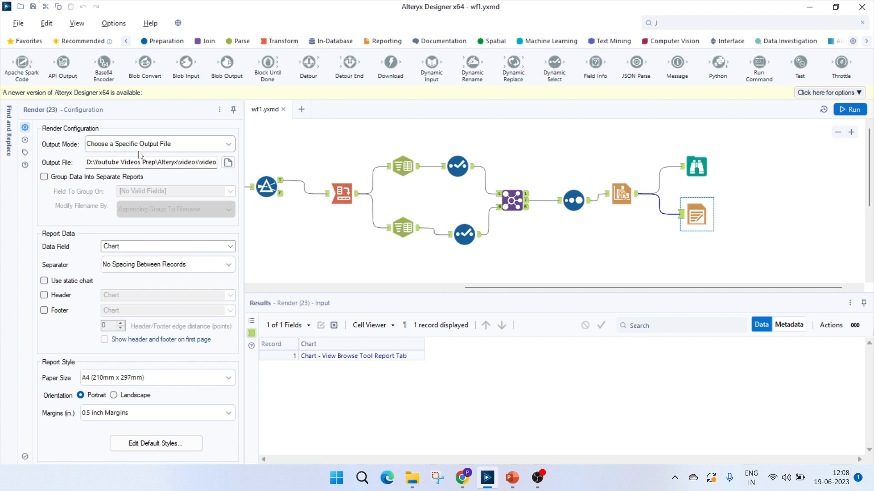
pyautogui.click(174, 162)
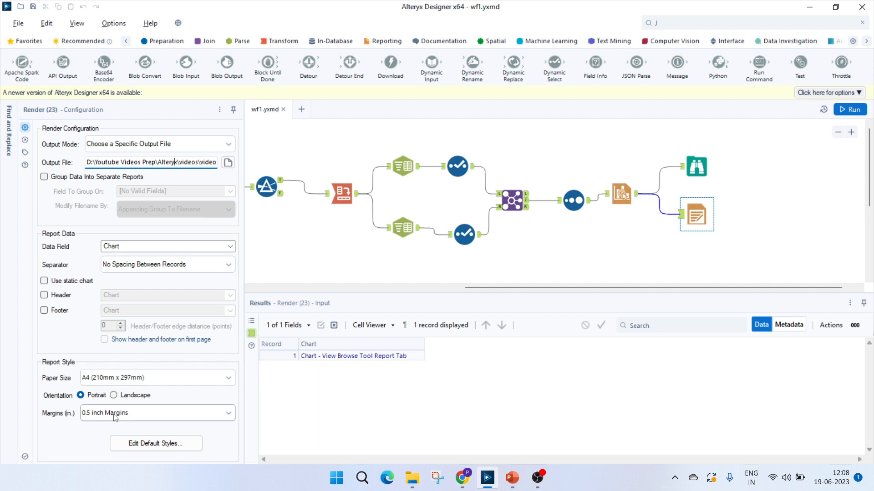
pyautogui.click(117, 382)
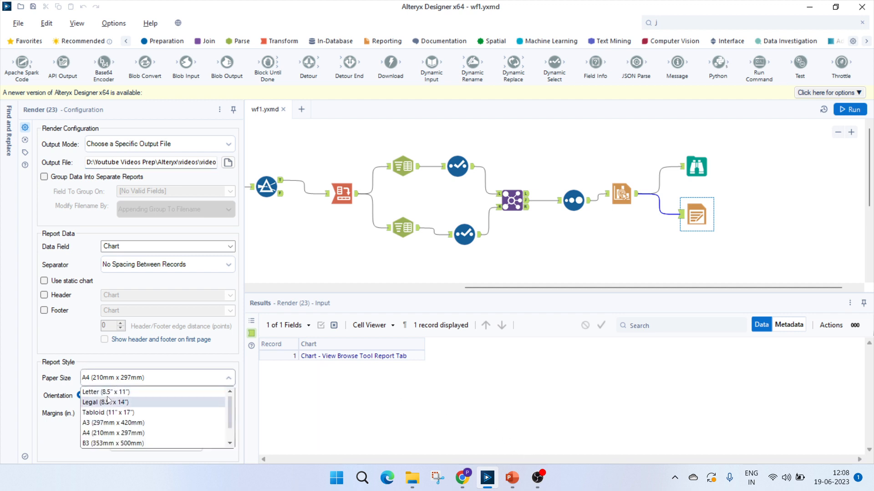
pyautogui.click(136, 379)
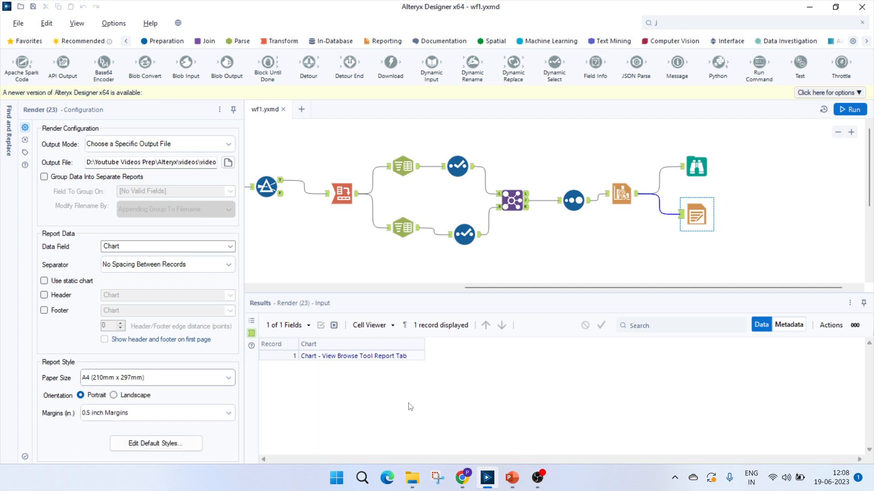
# Switch to Chrome and view the rendered Population Growth chart in output.htm
pyautogui.click(462, 478)
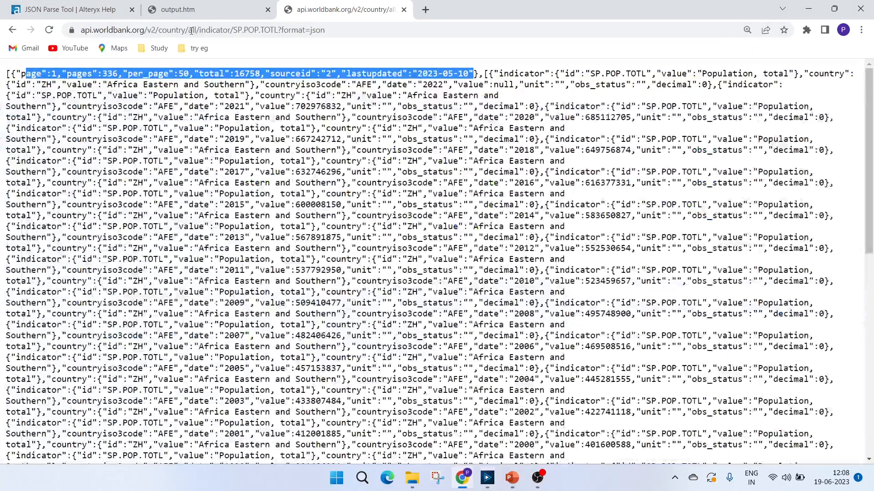
pyautogui.click(202, 9)
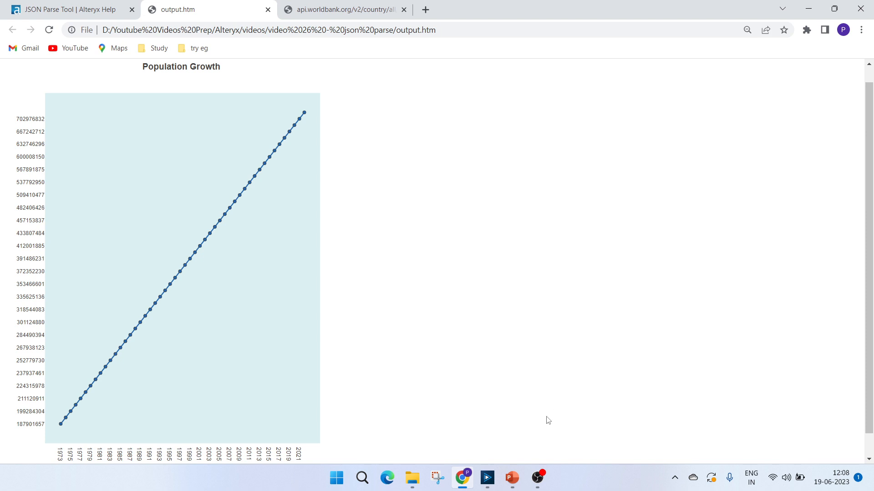
pyautogui.click(537, 478)
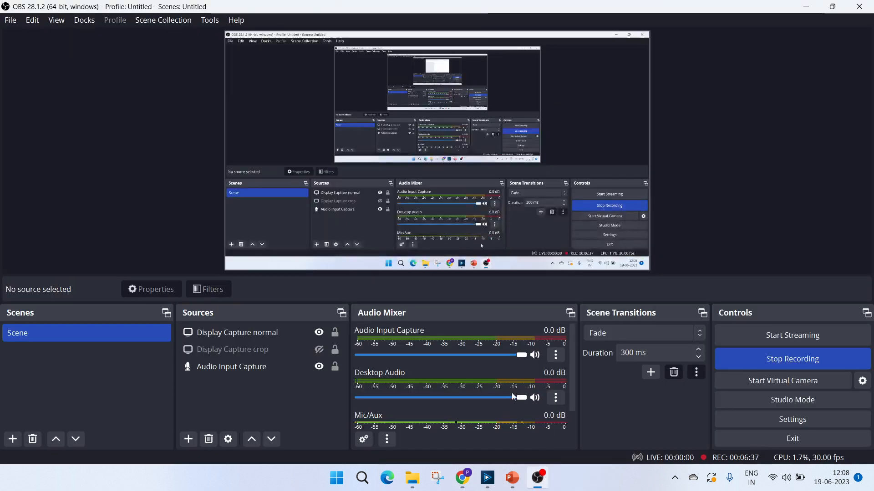